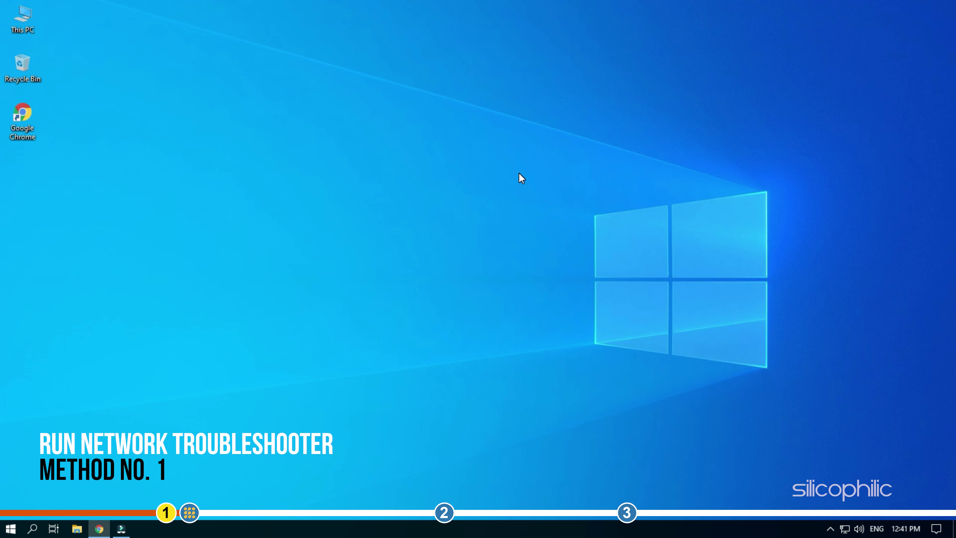
- Search Windows for "troubleshoot", open Troubleshoot settings and show the additional troubleshooters
{"action": "left_click", "coordinate": [33, 528]}
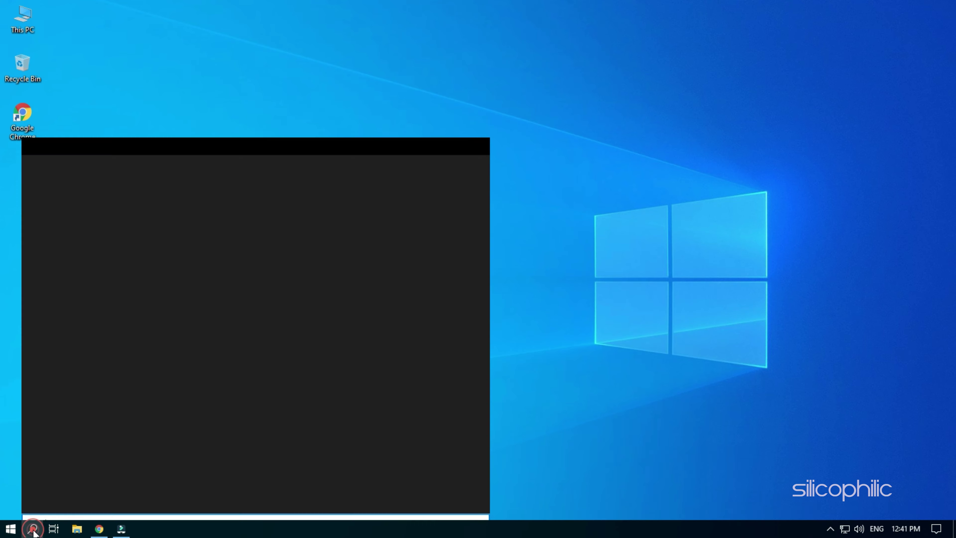
{"action": "type", "text": "trou"}
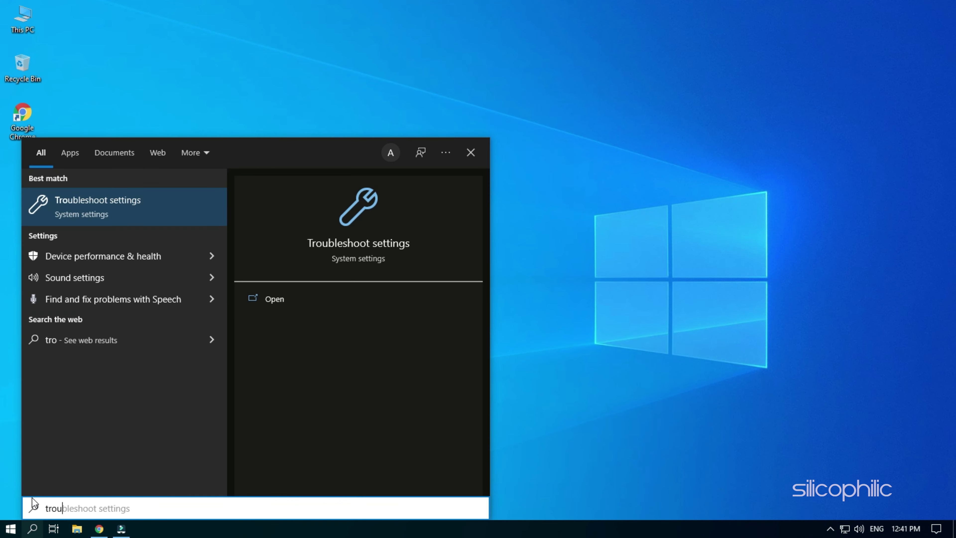
{"action": "type", "text": "blesh"}
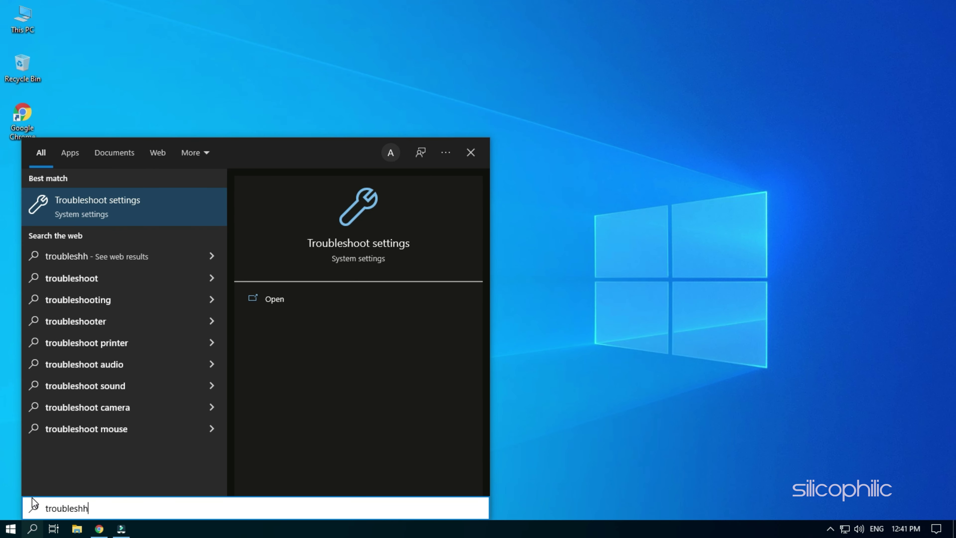
{"action": "type", "text": "oot"}
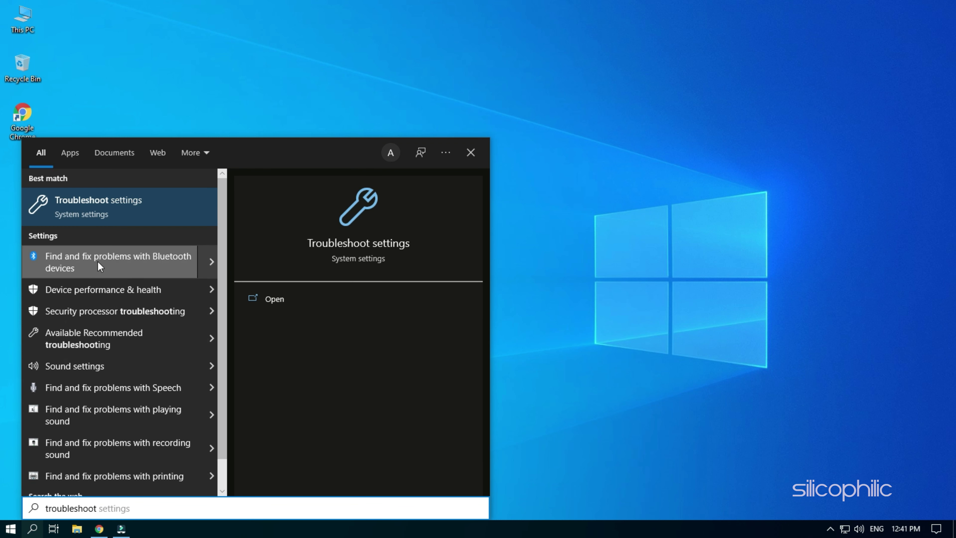
{"action": "left_click", "coordinate": [143, 208]}
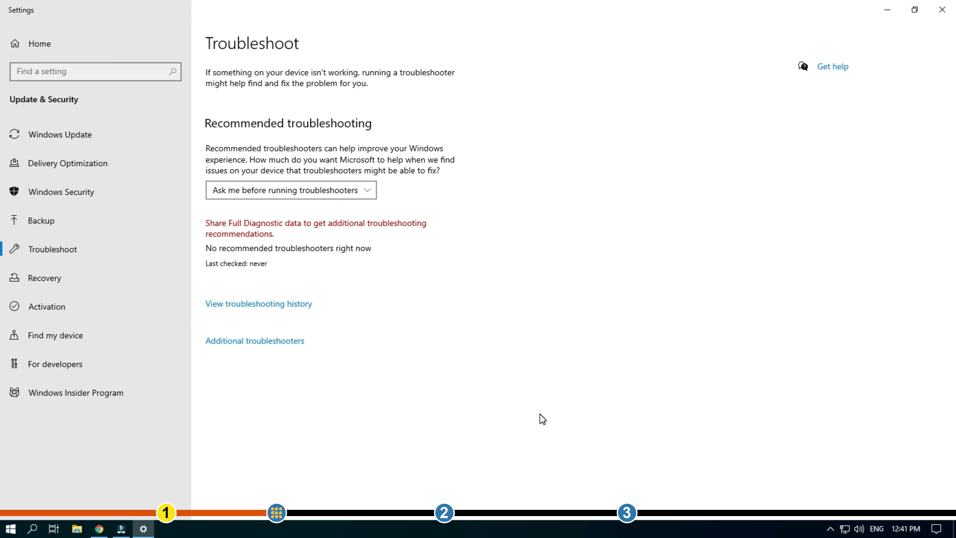
{"action": "left_click", "coordinate": [246, 344]}
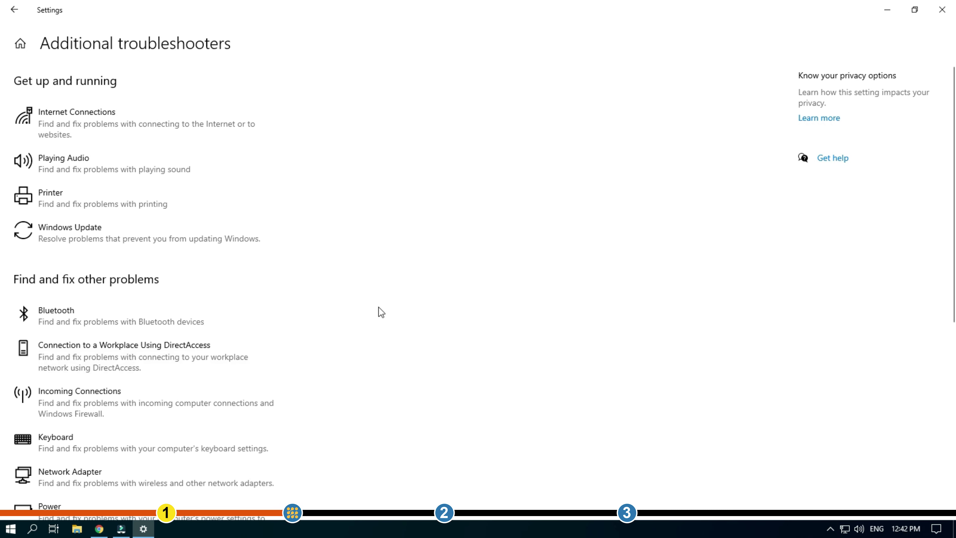
- Run the Network Adapter troubleshooter with All network adapters as the target to diagnose
{"action": "scroll", "coordinate": [374, 171], "scroll_direction": "down", "scroll_amount": 6}
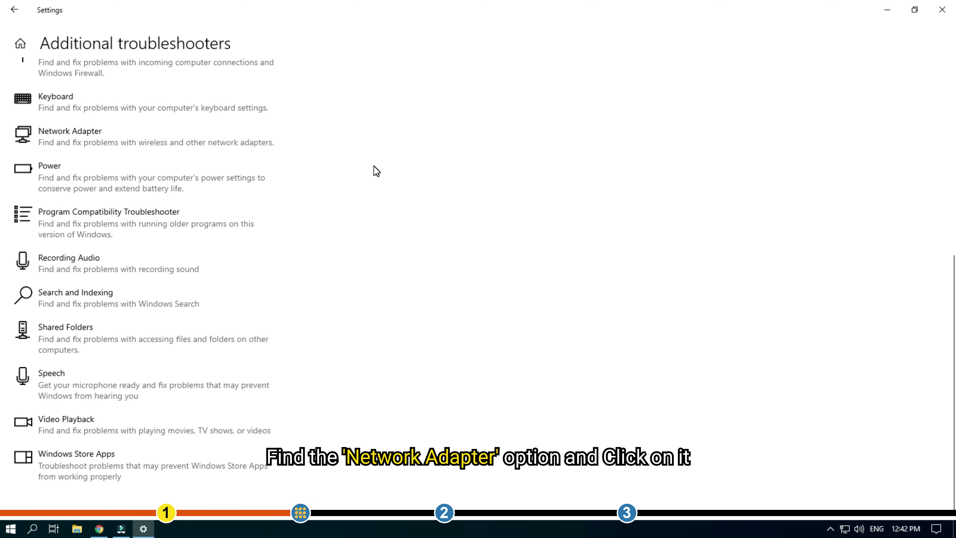
{"action": "left_click", "coordinate": [105, 135]}
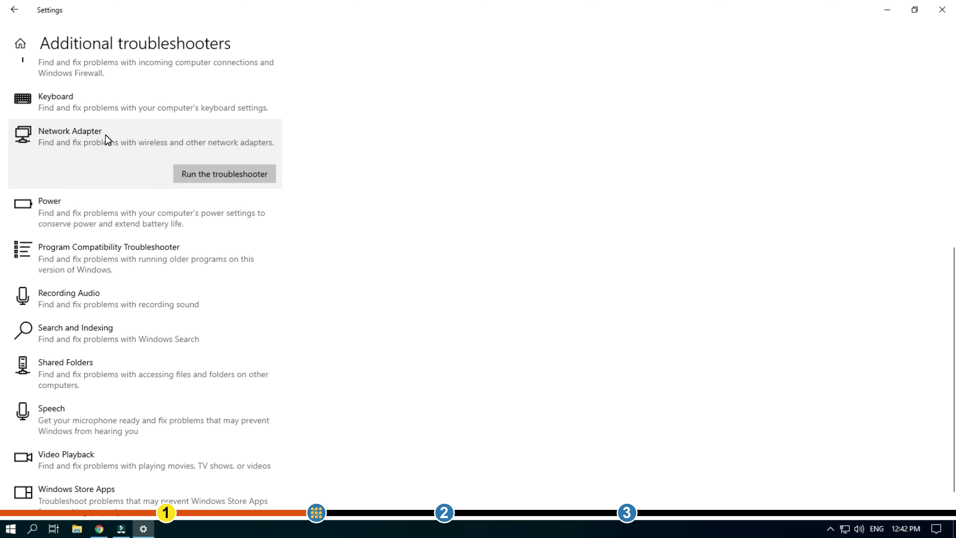
{"action": "left_click", "coordinate": [193, 178]}
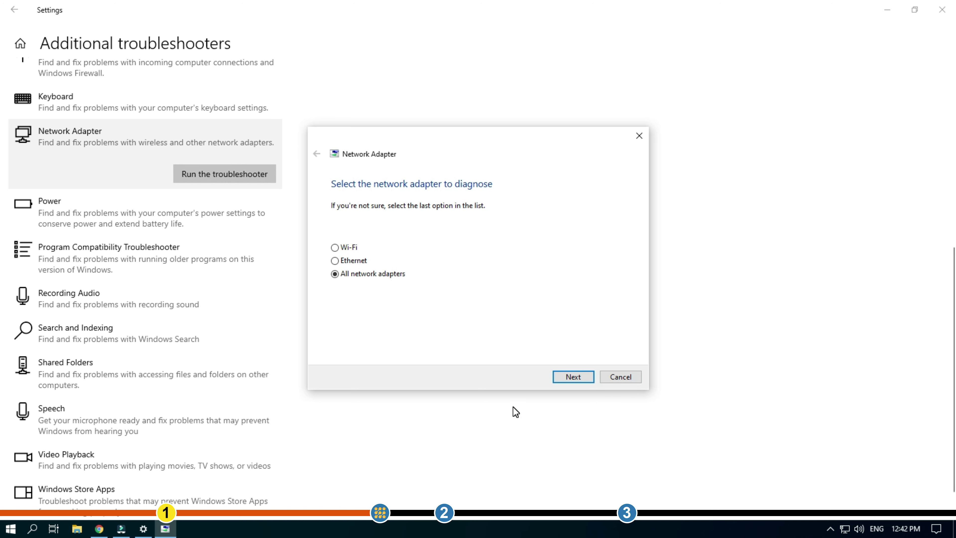
{"action": "left_click", "coordinate": [563, 378]}
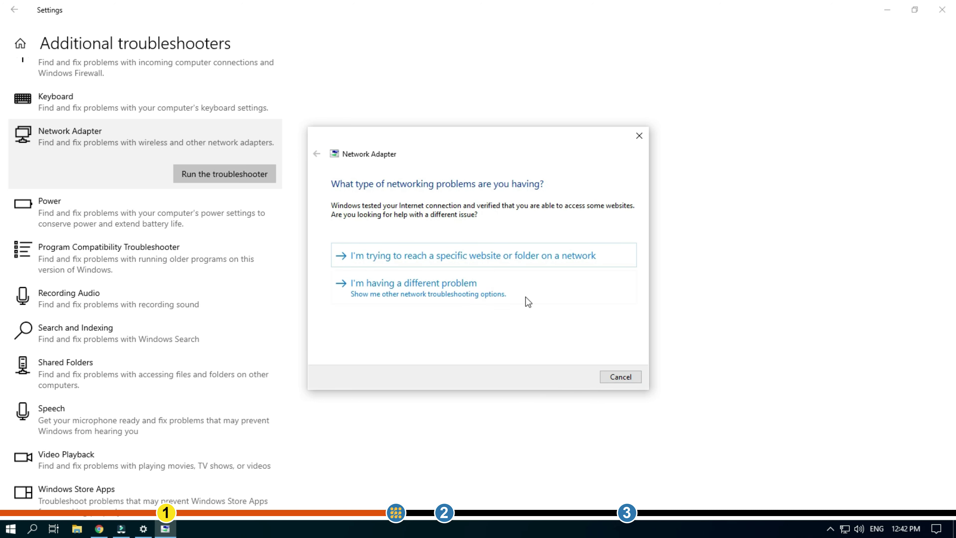
- Troubleshoot a different problem, connecting to the workplace using DirectAccess, through to completion, and close the troubleshooter and Settings
{"action": "left_click", "coordinate": [492, 294]}
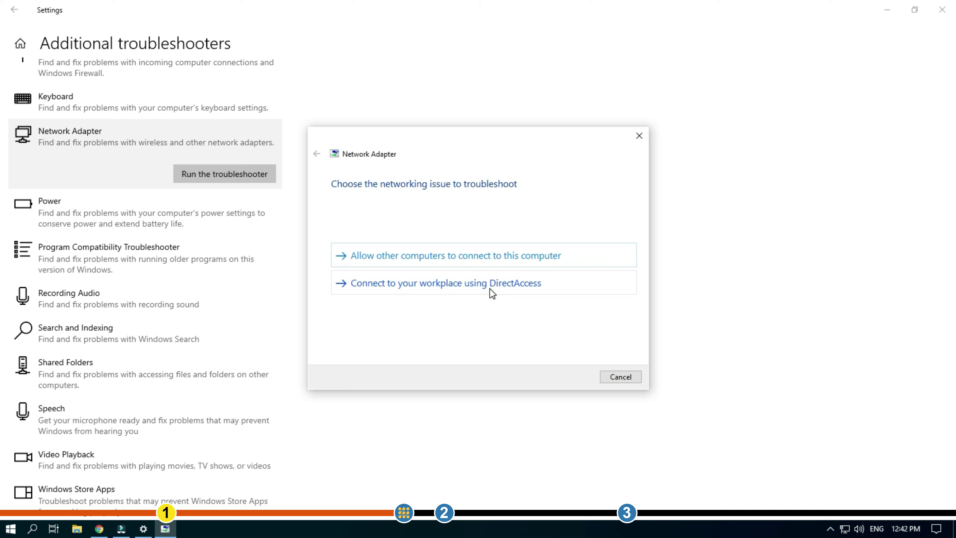
{"action": "left_click", "coordinate": [562, 286]}
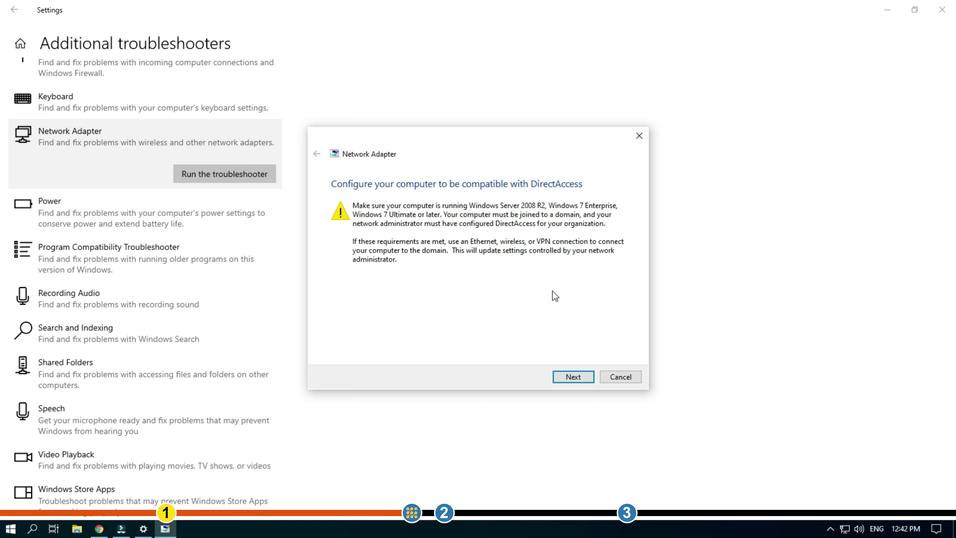
{"action": "left_click", "coordinate": [580, 376]}
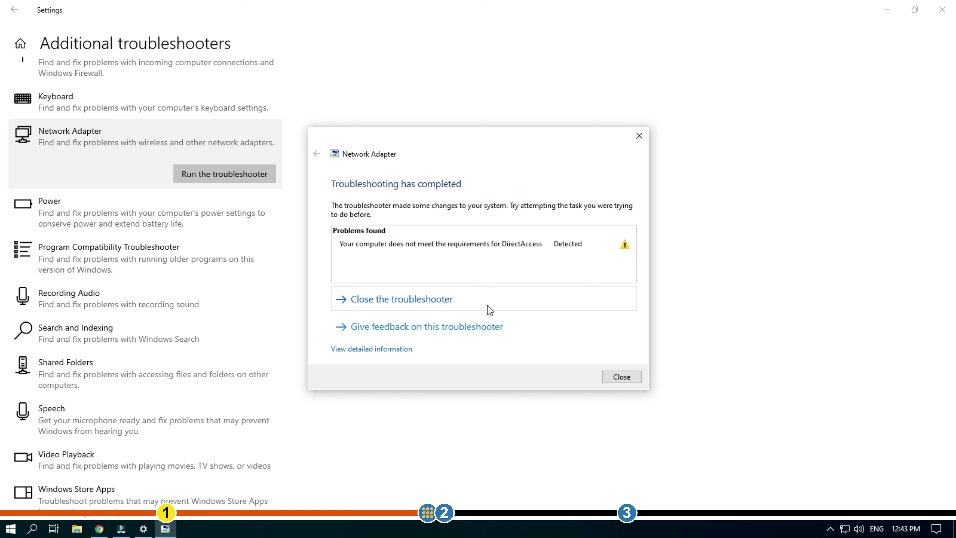
{"action": "left_click", "coordinate": [487, 305]}
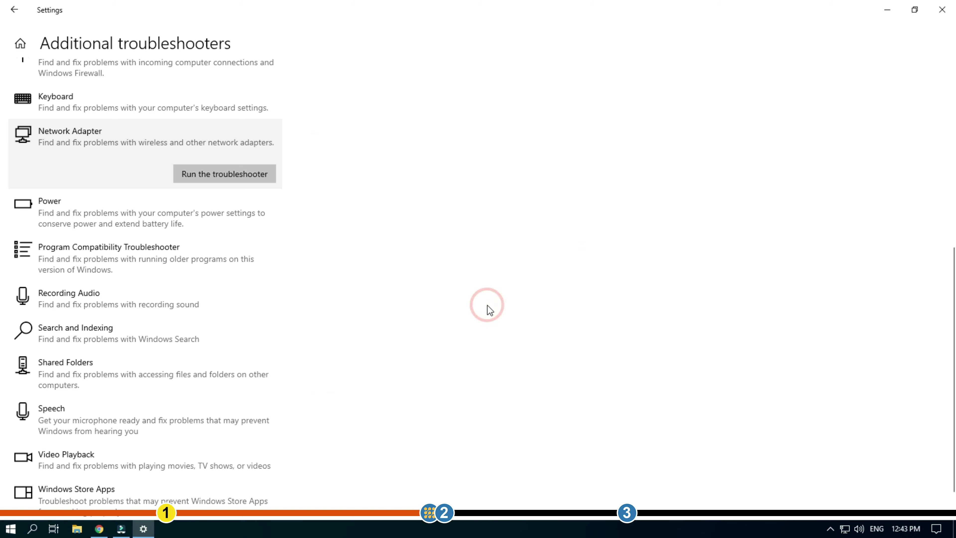
{"action": "left_click", "coordinate": [943, 9]}
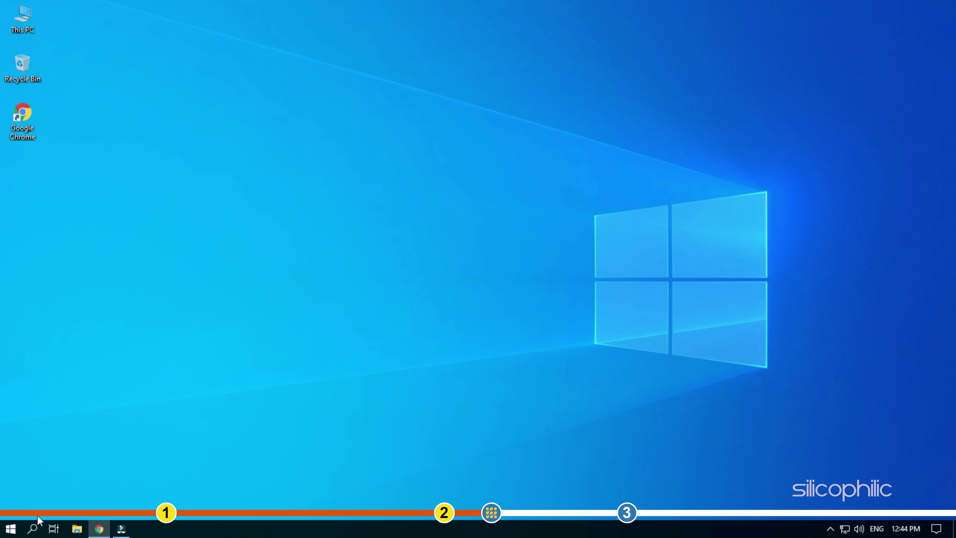
- Open Device Manager, move its window nearer the middle of the desktop and expand the Network adapters category
{"action": "right_click", "coordinate": [10, 531]}
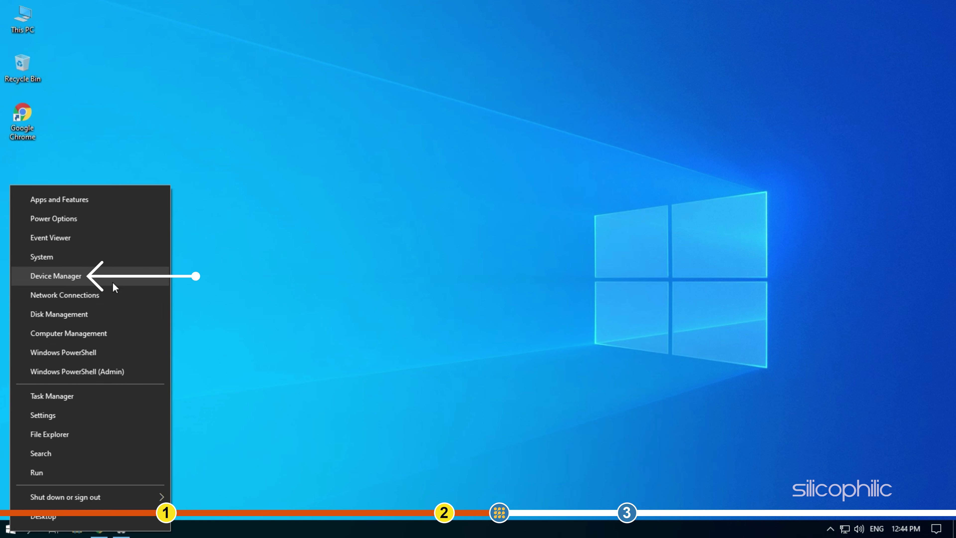
{"action": "left_click", "coordinate": [88, 283]}
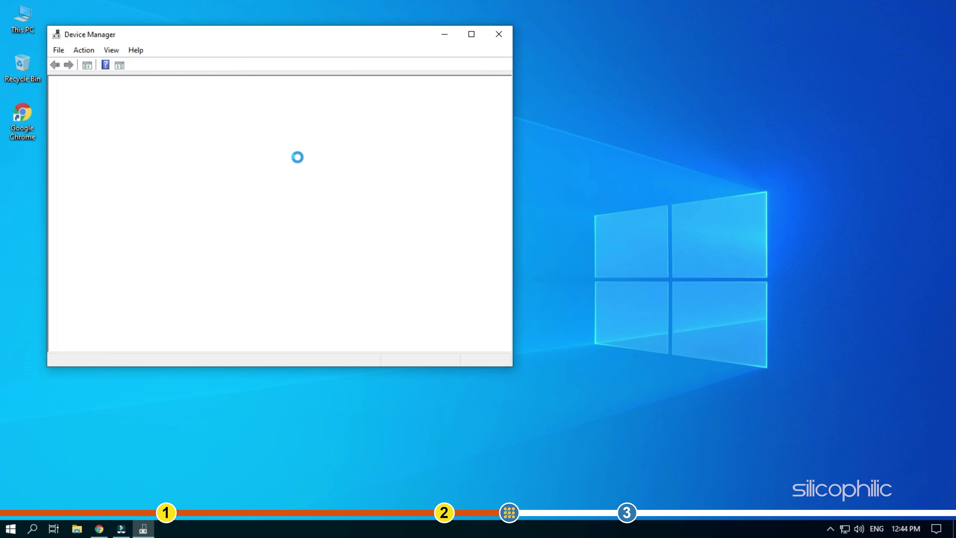
{"action": "left_click_drag", "start_coordinate": [275, 36], "coordinate": [451, 78]}
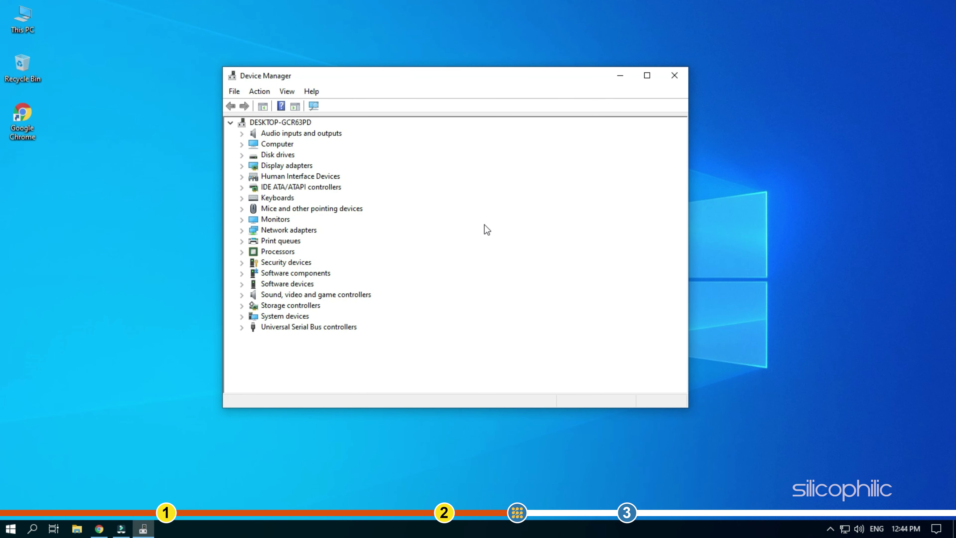
{"action": "left_click", "coordinate": [243, 232]}
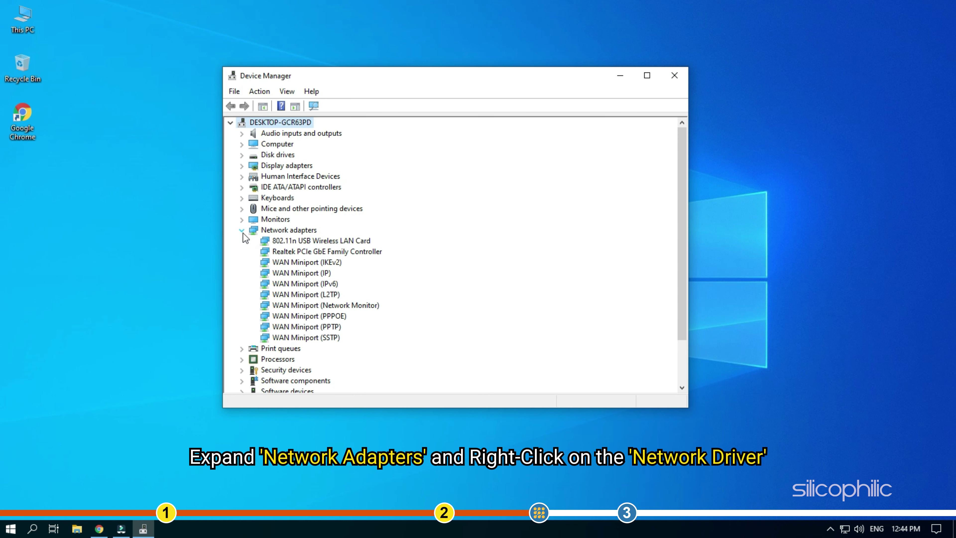
- Update the 802.11n USB Wireless LAN Card driver with an automatic driver search, then close Device Manager
{"action": "left_click", "coordinate": [350, 242]}
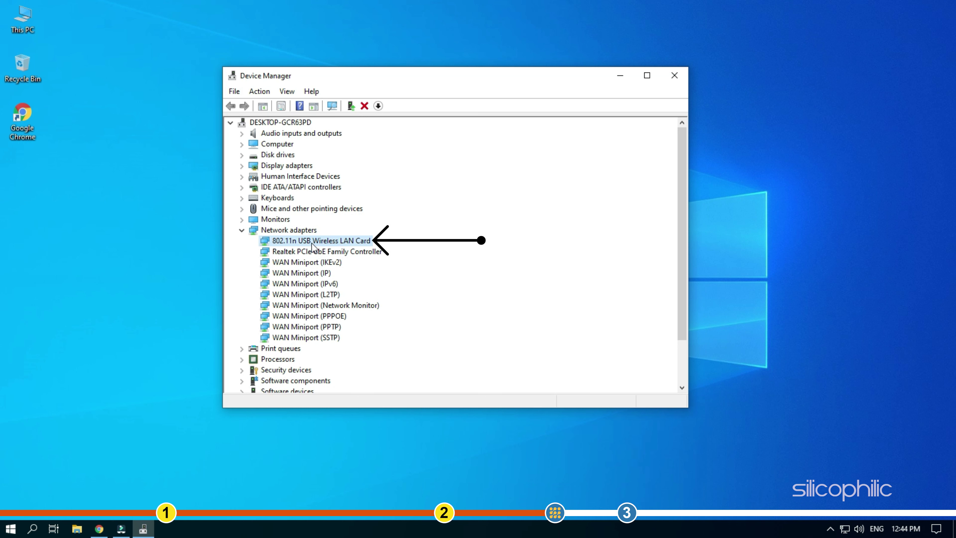
{"action": "right_click", "coordinate": [312, 243]}
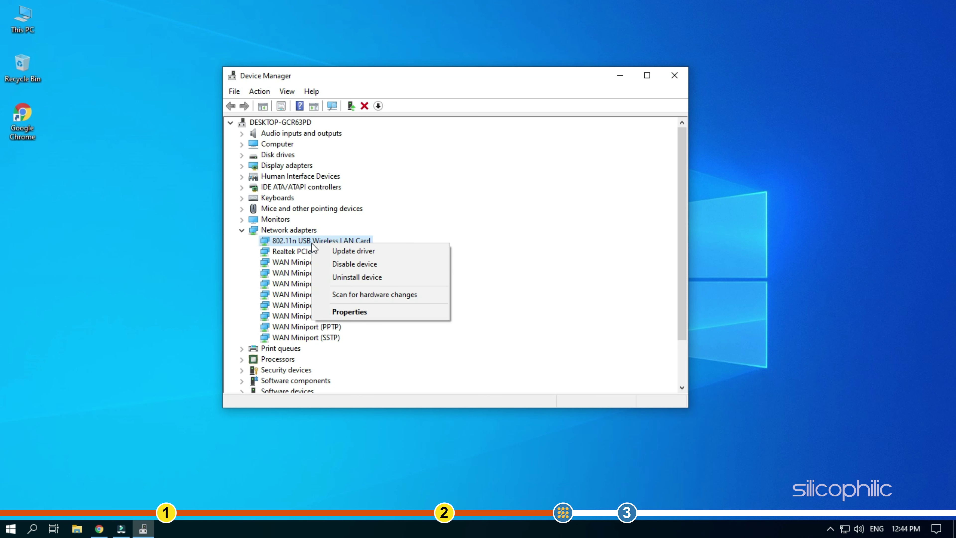
{"action": "left_click", "coordinate": [383, 252]}
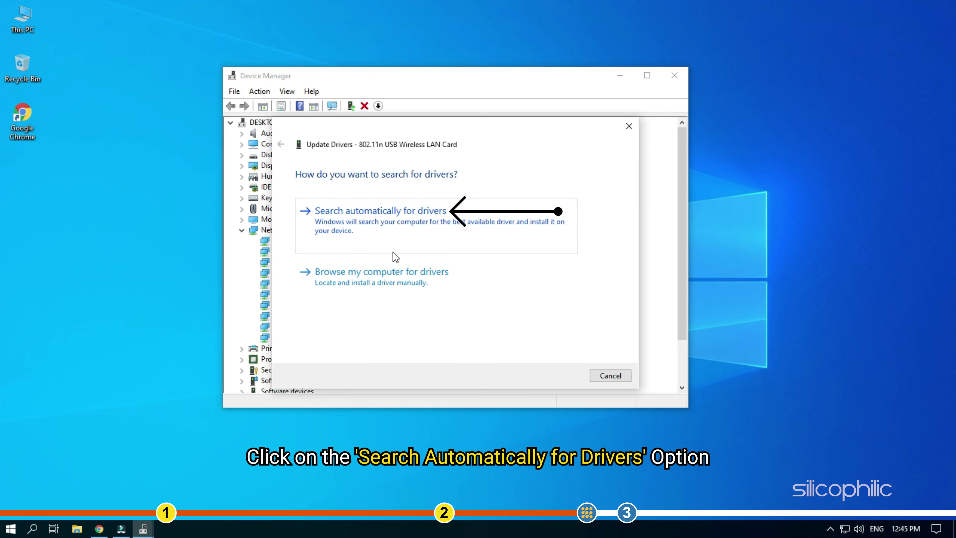
{"action": "left_click", "coordinate": [409, 245]}
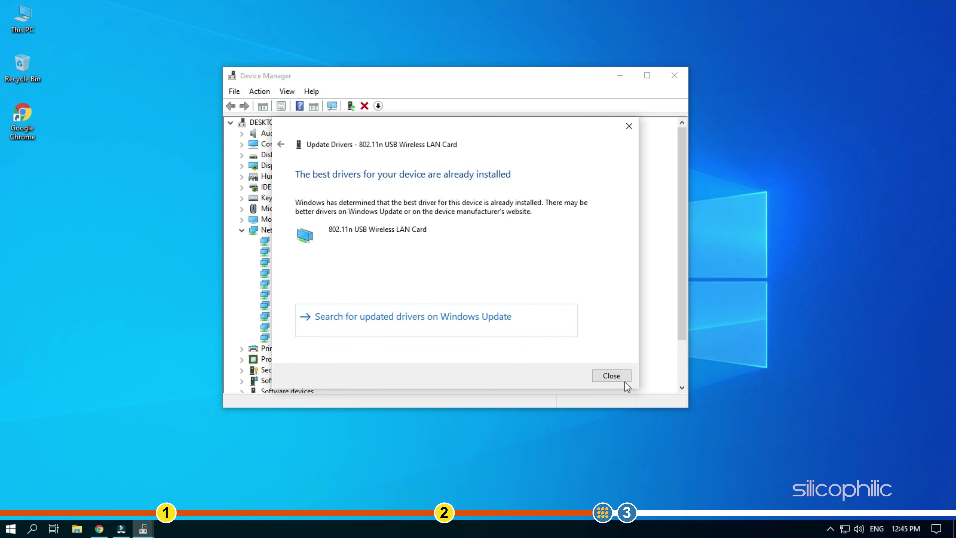
{"action": "left_click", "coordinate": [613, 376]}
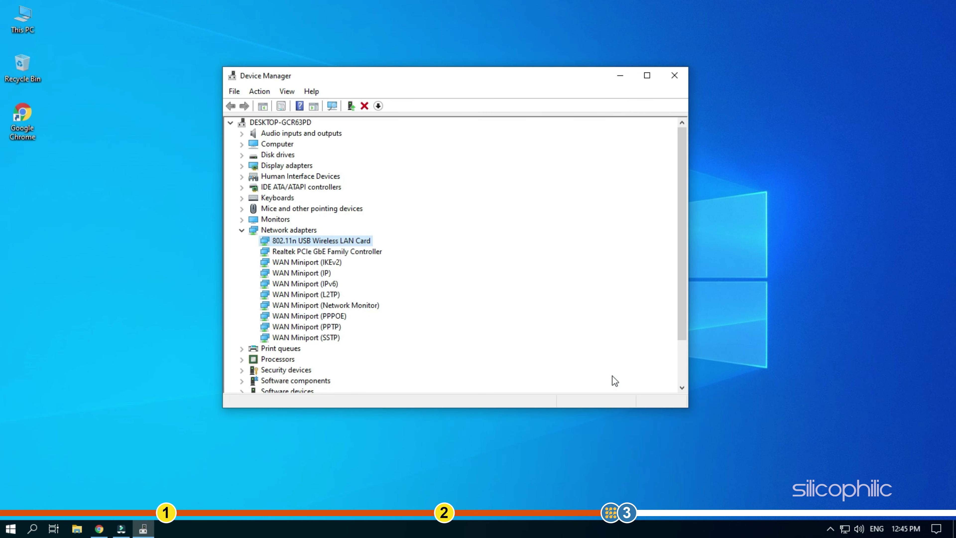
{"action": "left_click", "coordinate": [675, 75]}
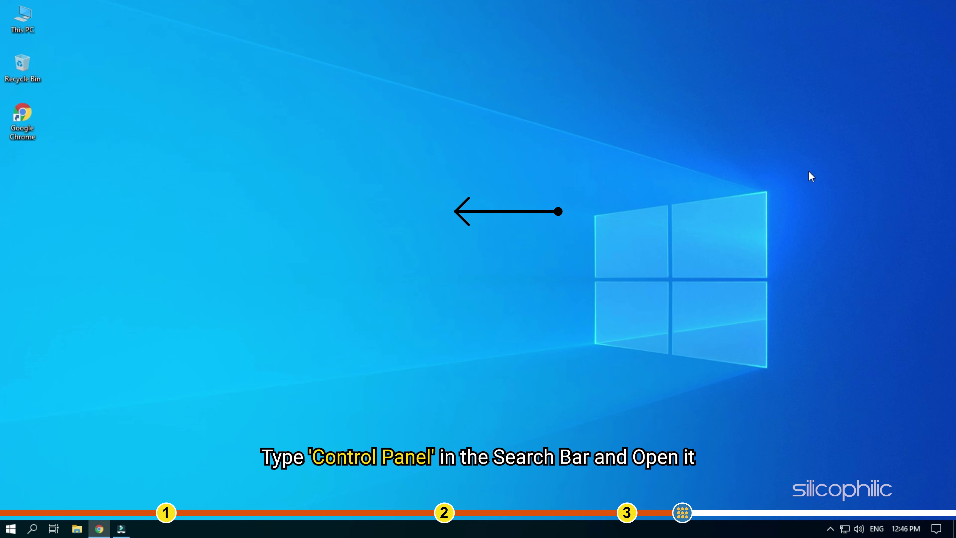
- Search Windows for "control panel", open Control Panel and set its view to Category
{"action": "left_click", "coordinate": [32, 529]}
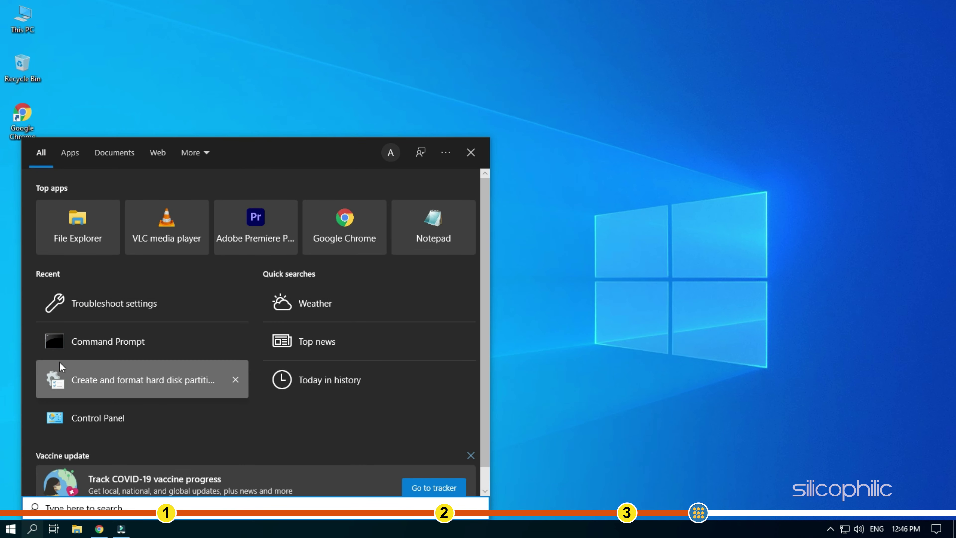
{"action": "type", "text": "contro"}
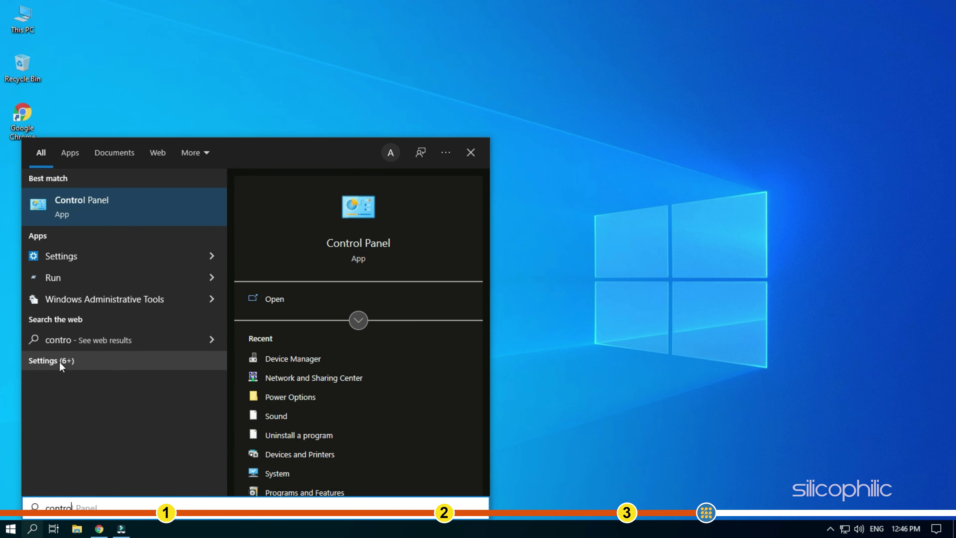
{"action": "type", "text": "l panel"}
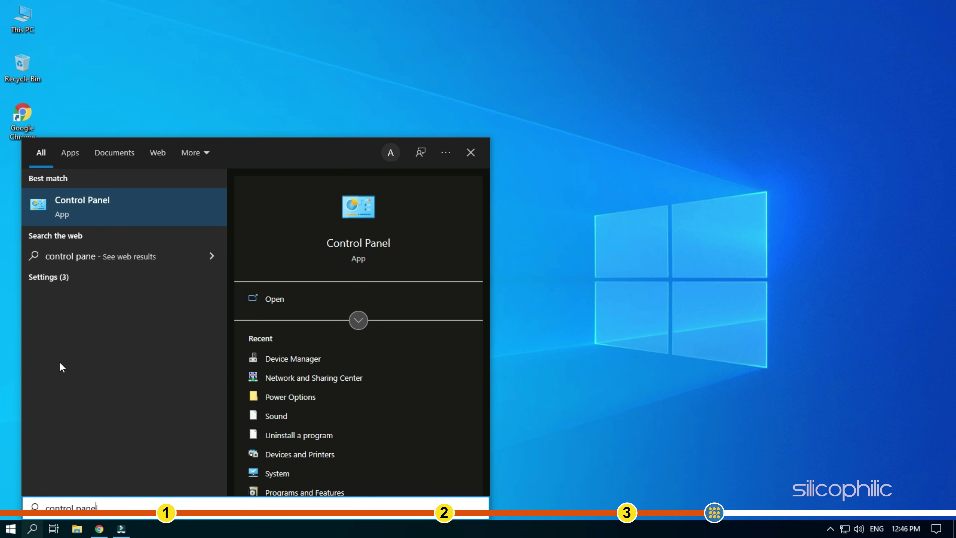
{"action": "key", "text": "Return"}
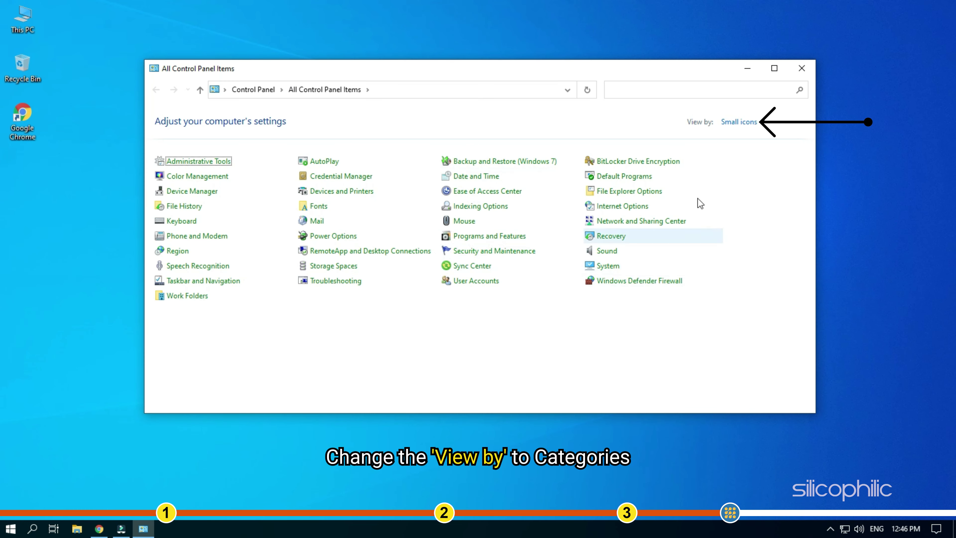
{"action": "left_click", "coordinate": [765, 125]}
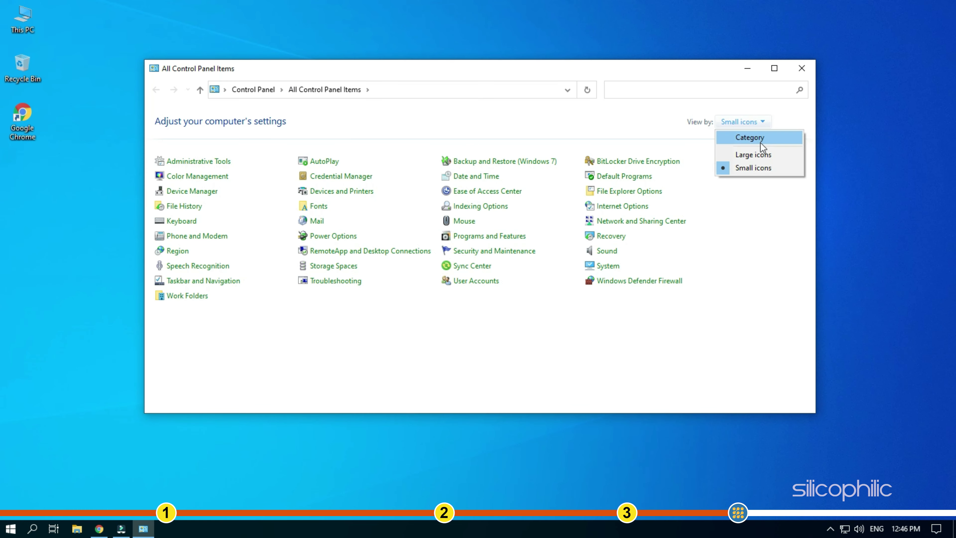
{"action": "left_click", "coordinate": [760, 142]}
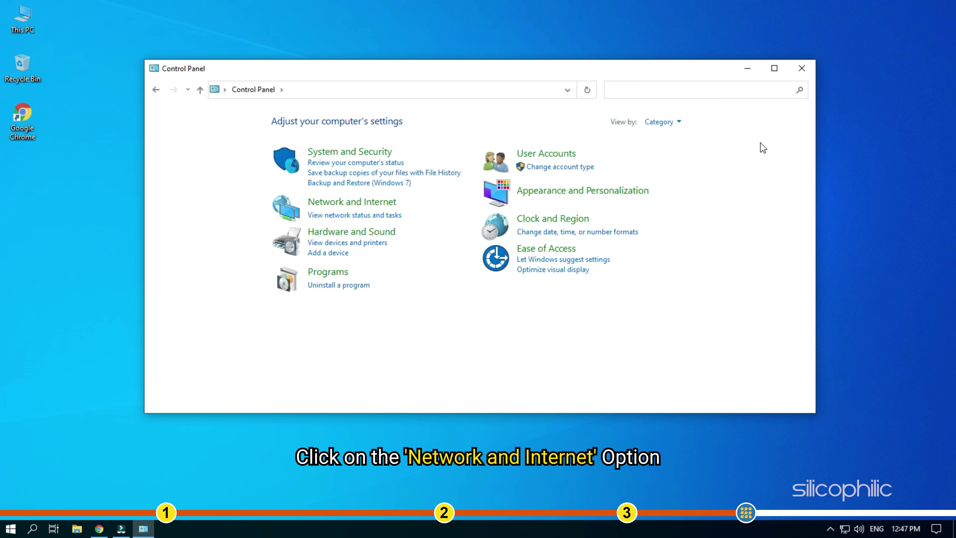
- Open the advanced sharing settings from the Network and Sharing Center under Network and Internet
{"action": "left_click", "coordinate": [347, 204]}
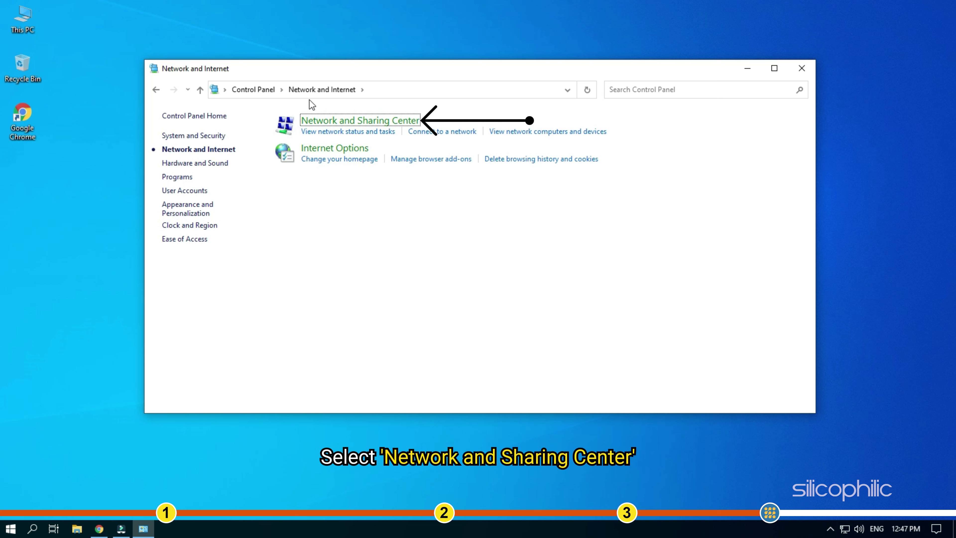
{"action": "left_click", "coordinate": [330, 123]}
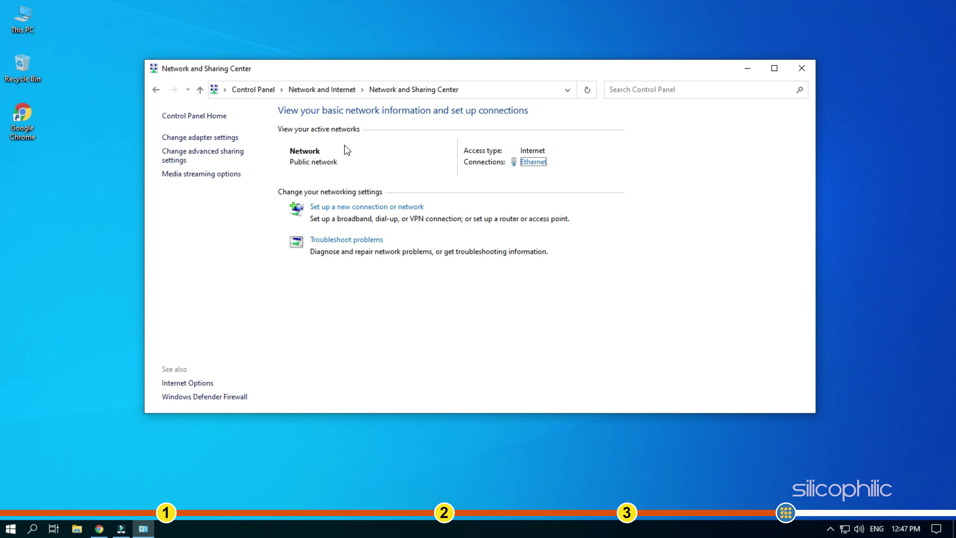
{"action": "left_click", "coordinate": [208, 163]}
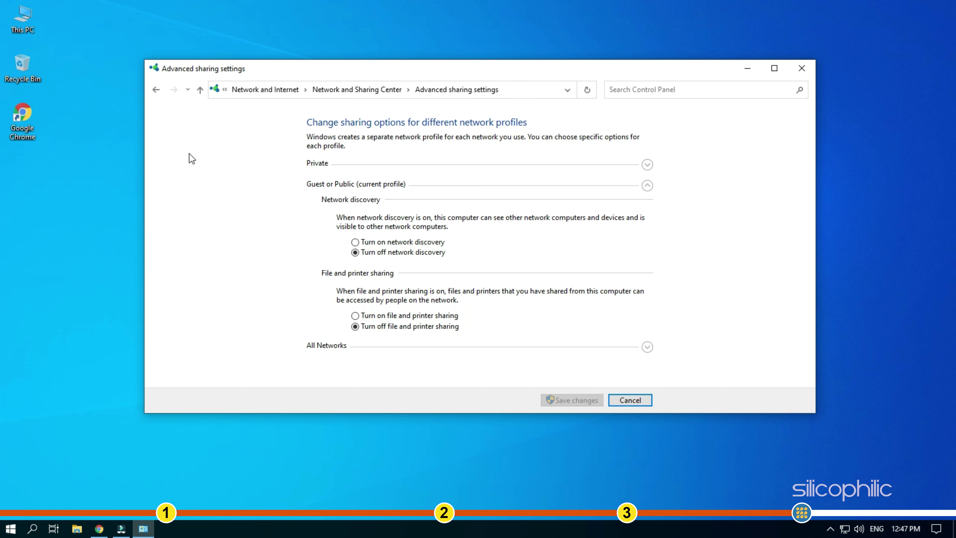
- Turn on network discovery for the Guest or Public profile, save the changes and close the Control Panel window
{"action": "left_click", "coordinate": [356, 242]}
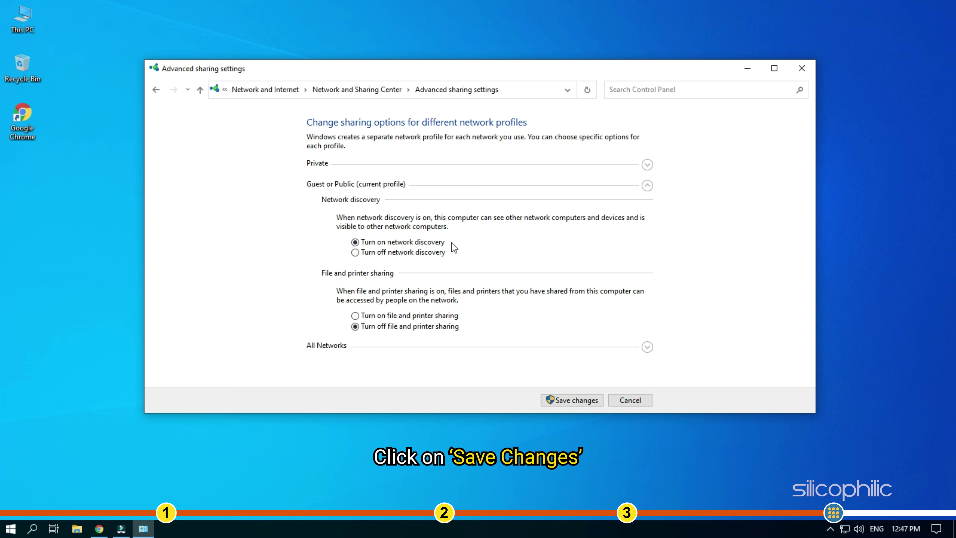
{"action": "left_click", "coordinate": [571, 402]}
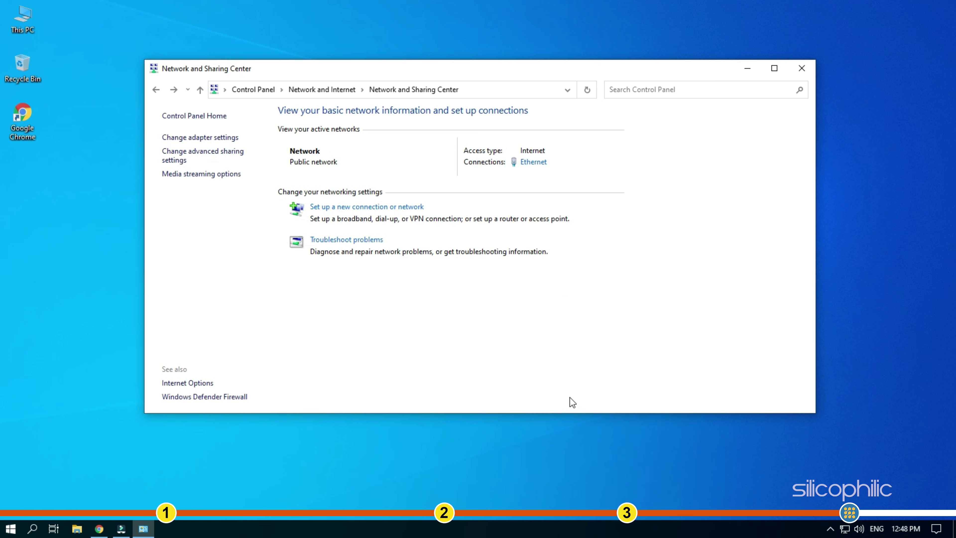
{"action": "left_click", "coordinate": [804, 70]}
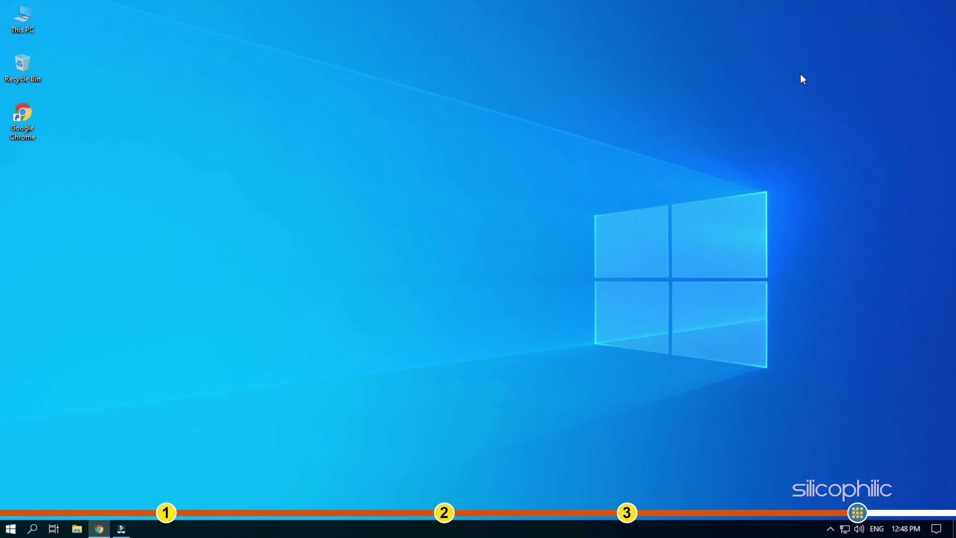